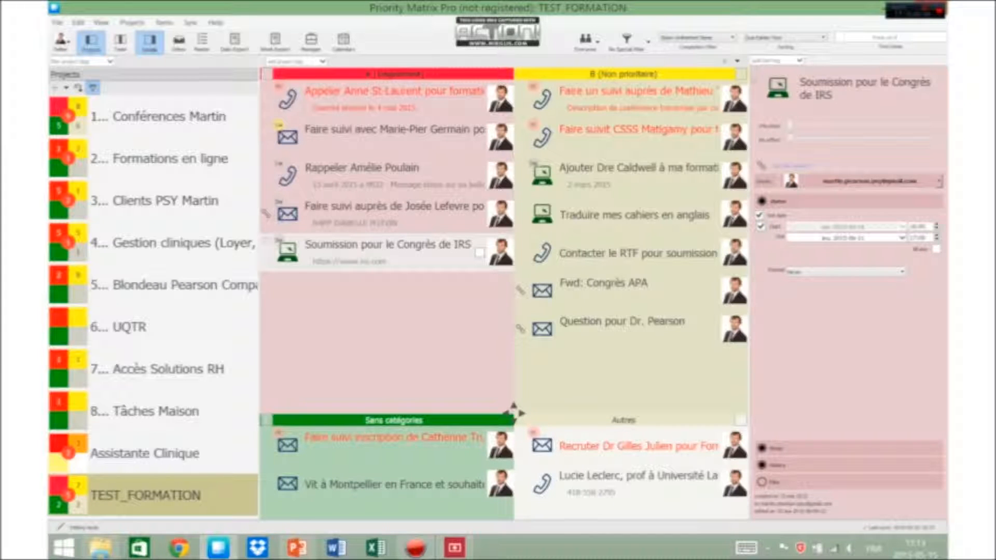
Pick a due date for the IRS congress submission item in the calendar and set its recurrence to Never.
{"action": "left_click", "coordinate": [902, 237]}
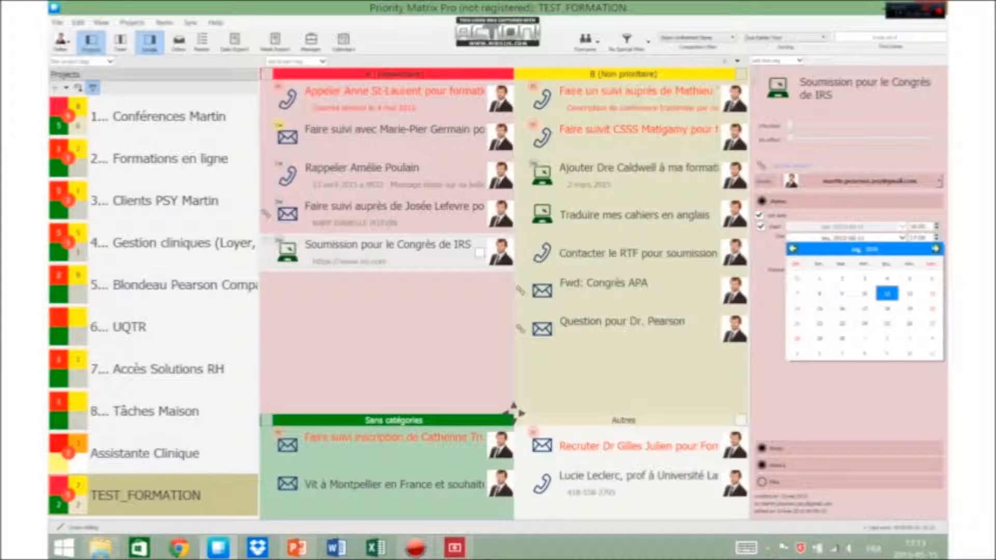
{"action": "left_click", "coordinate": [887, 309]}
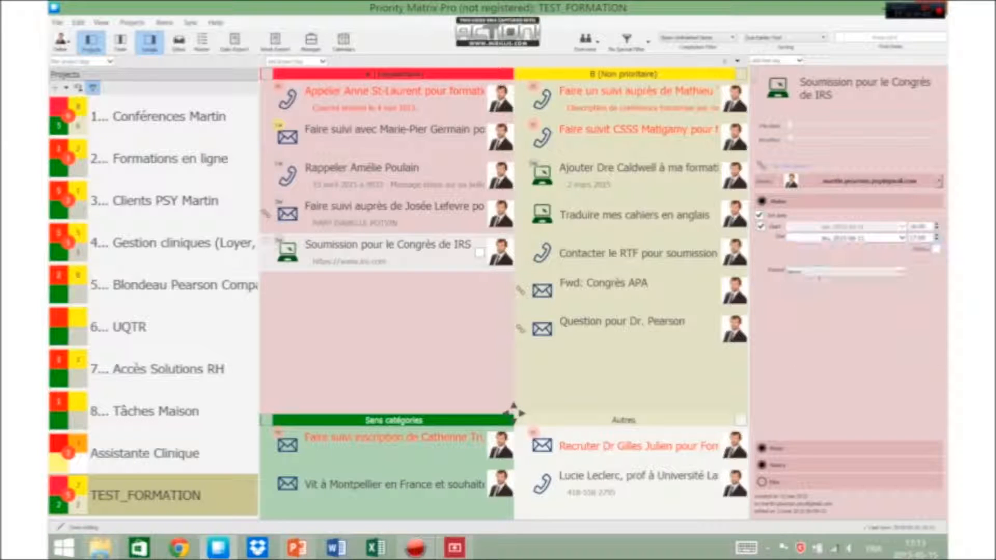
{"action": "left_click", "coordinate": [913, 237]}
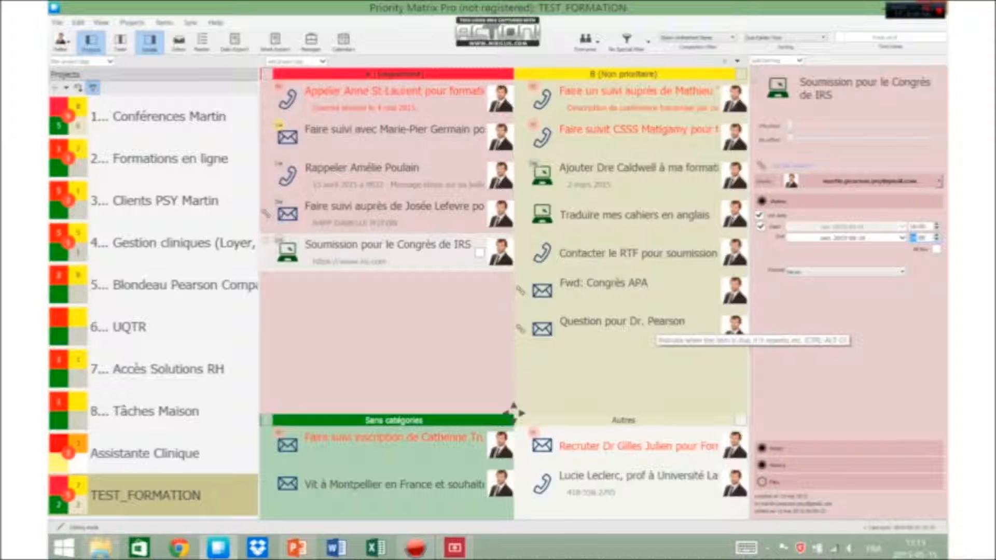
{"action": "left_click", "coordinate": [850, 272]}
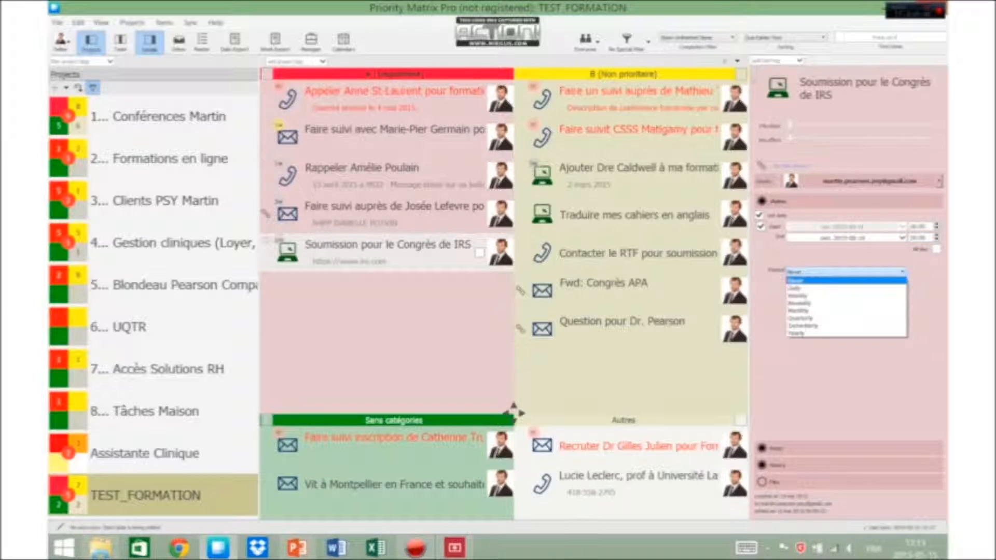
{"action": "left_click", "coordinate": [847, 281]}
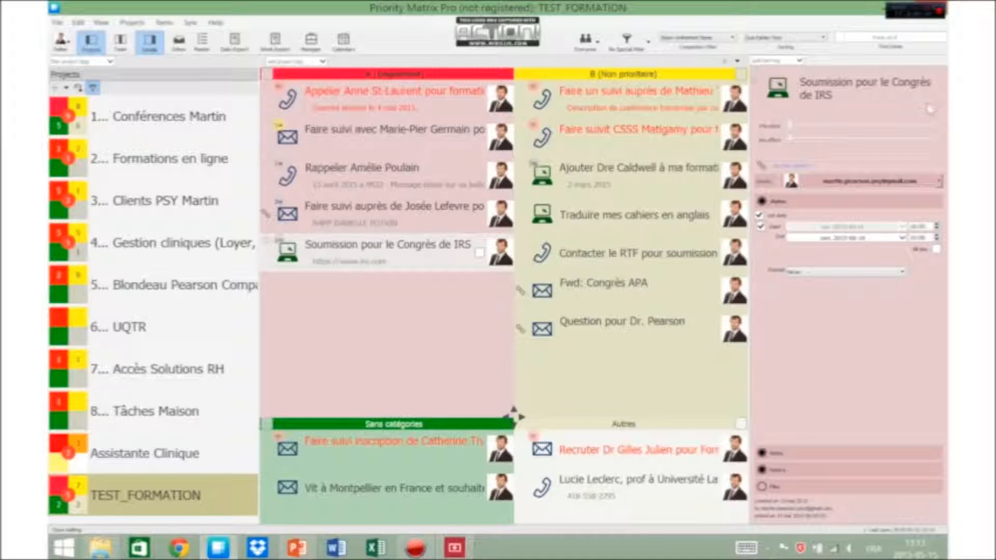
Change the submission item's icon to the document icon from the icon picker.
{"action": "left_click", "coordinate": [777, 88]}
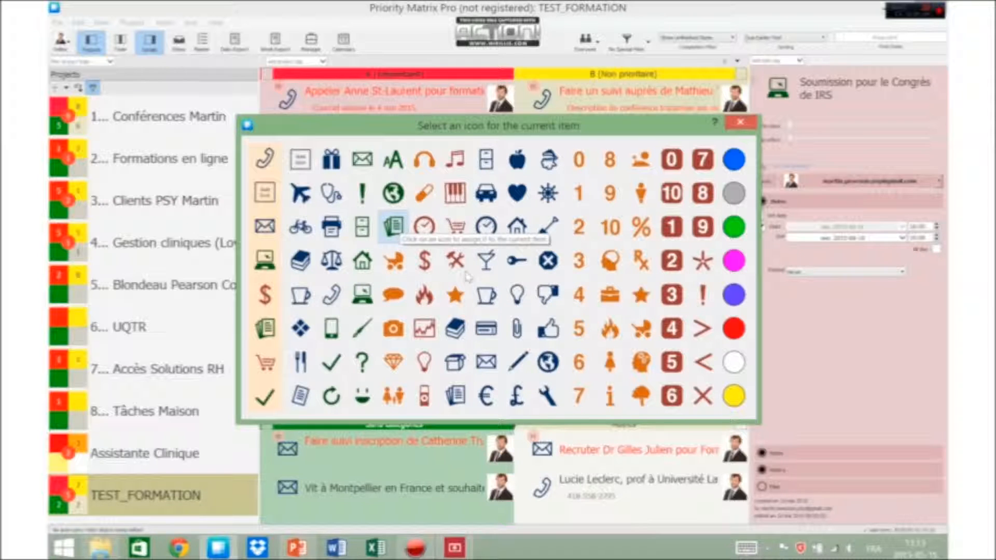
{"action": "left_click", "coordinate": [394, 226]}
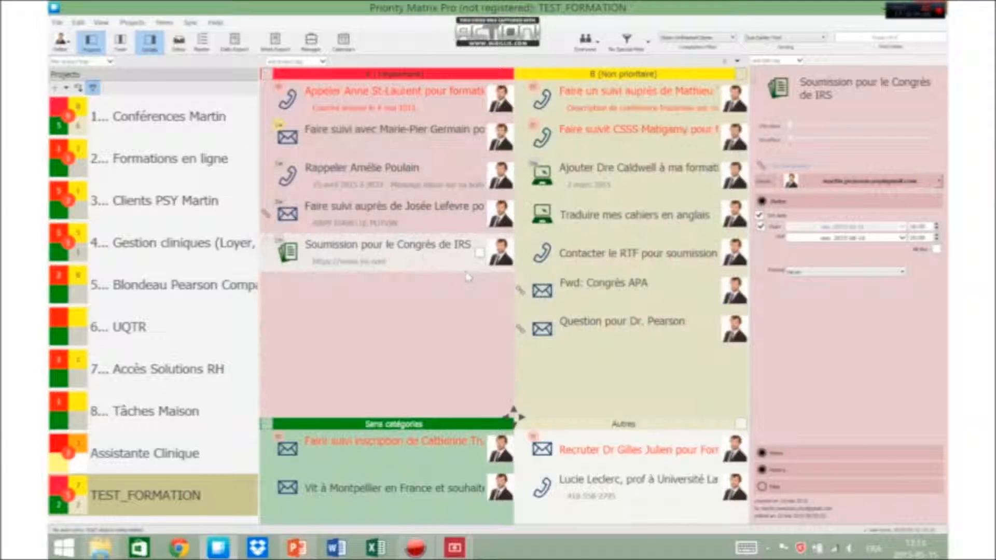
{"action": "left_click_drag", "start_coordinate": [513, 413], "coordinate": [514, 410]}
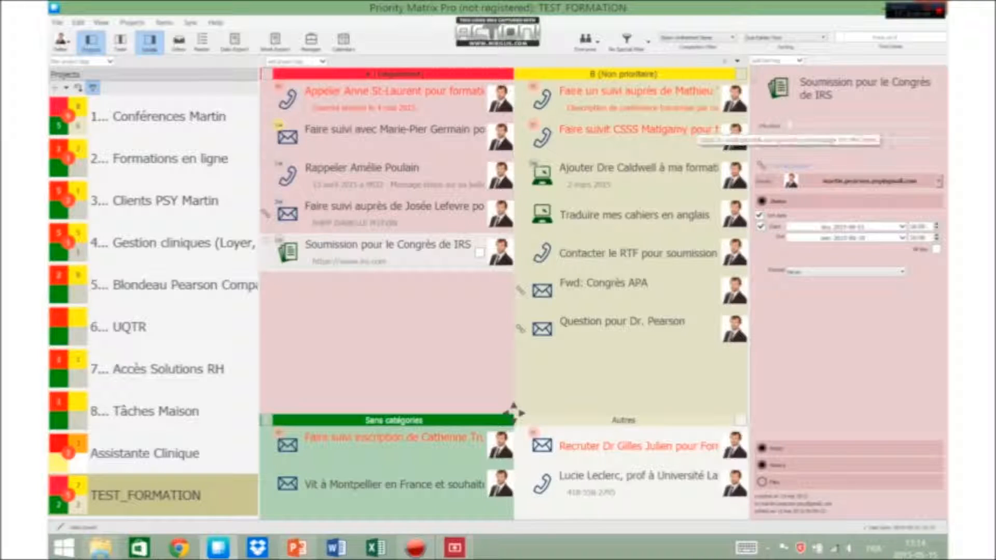
Add a note: "15 mai 2015", then "Fais un appel pour parler de ... et laissé un message sur boîte vocale de me rappeler." and an underline.
{"action": "left_click", "coordinate": [778, 448]}
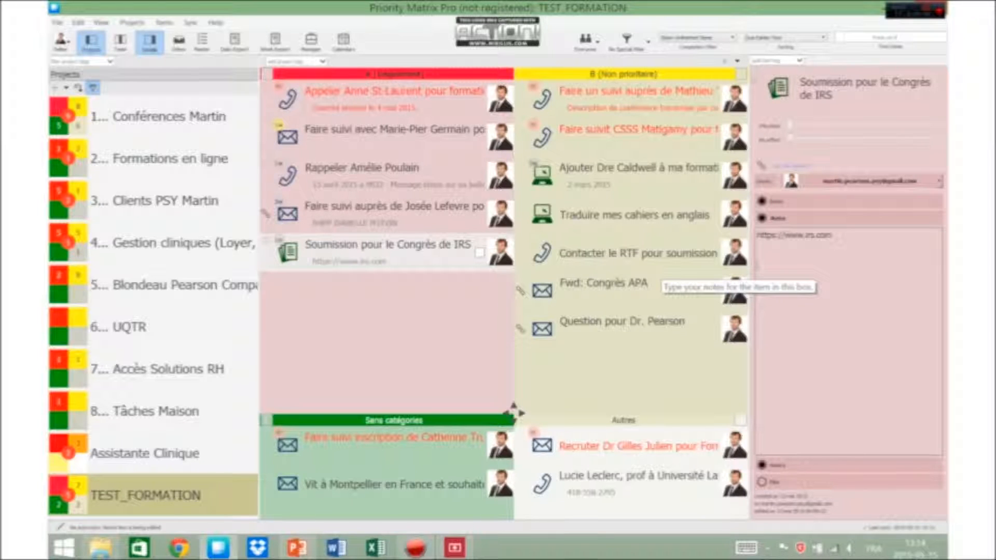
{"action": "type", "text": "15 mai 201"}
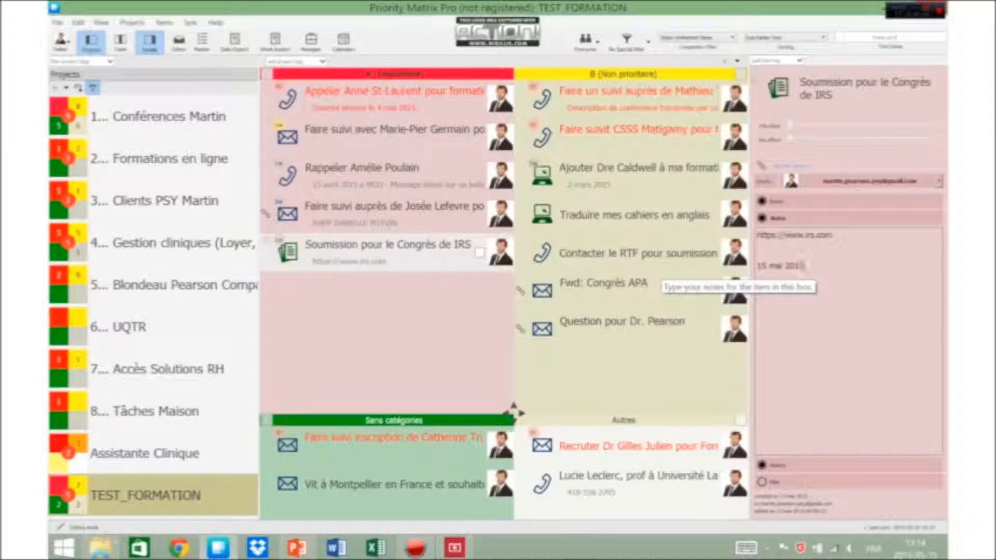
{"action": "type", "text": "5"}
{"action": "key", "text": "Return"}
{"action": "type", "text": "Fait un ap"}
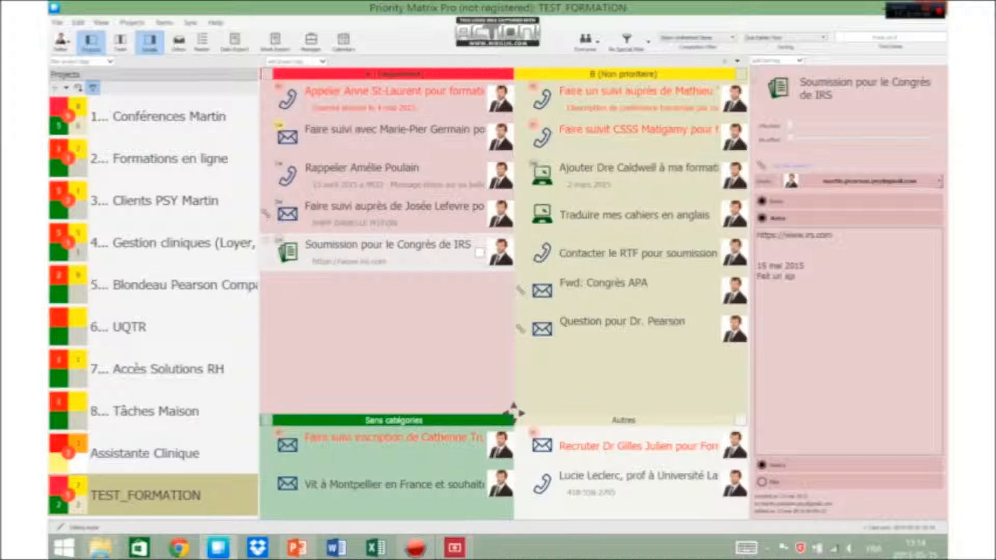
{"action": "type", "text": "pel"}
{"action": "key", "text": "BackSpace"}
{"action": "key", "text": "BackSpace"}
{"action": "key", "text": "BackSpace"}
{"action": "key", "text": "BackSpace"}
{"action": "key", "text": "BackSpace"}
{"action": "key", "text": "BackSpace"}
{"action": "key", "text": "BackSpace"}
{"action": "key", "text": "BackSpace"}
{"action": "key", "text": "BackSpace"}
{"action": "type", "text": "un appel"}
{"action": "type", "text": " pour"}
{"action": "type", "text": " parler ler"}
{"action": "type", "text": " ... et laiss"}
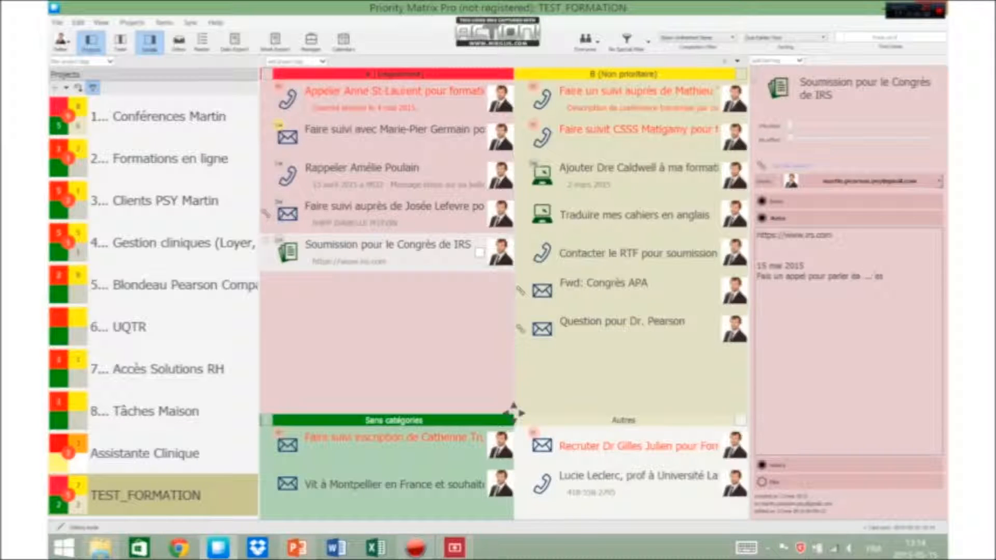
{"action": "type", "text": "é un message sur boît"}
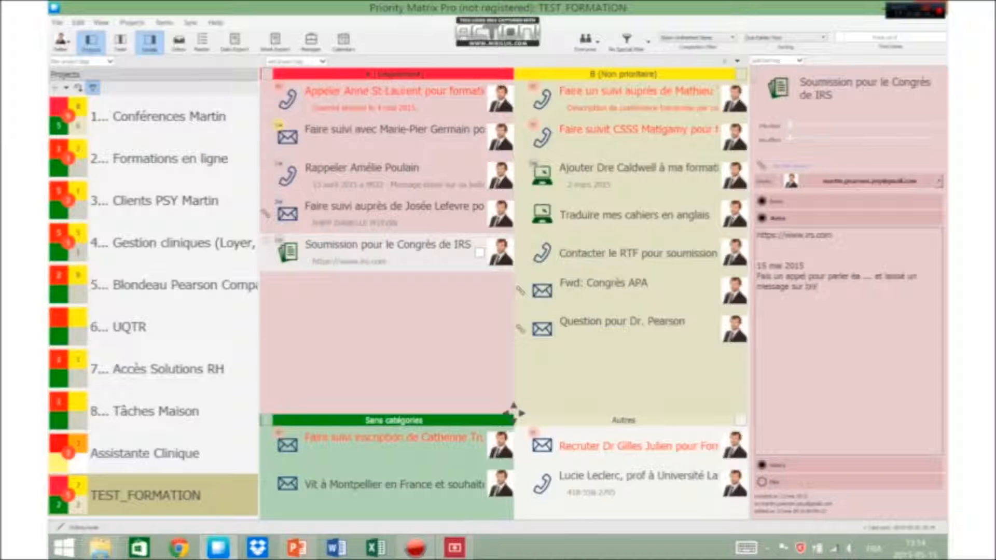
{"action": "type", "text": "e vocale ile me rappeler."}
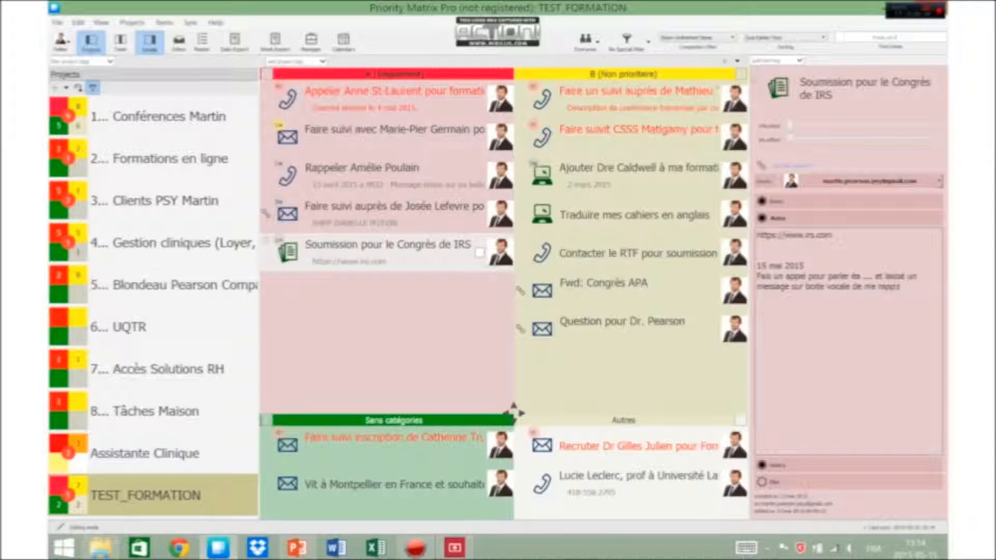
{"action": "type", "text": "___________________________________"}
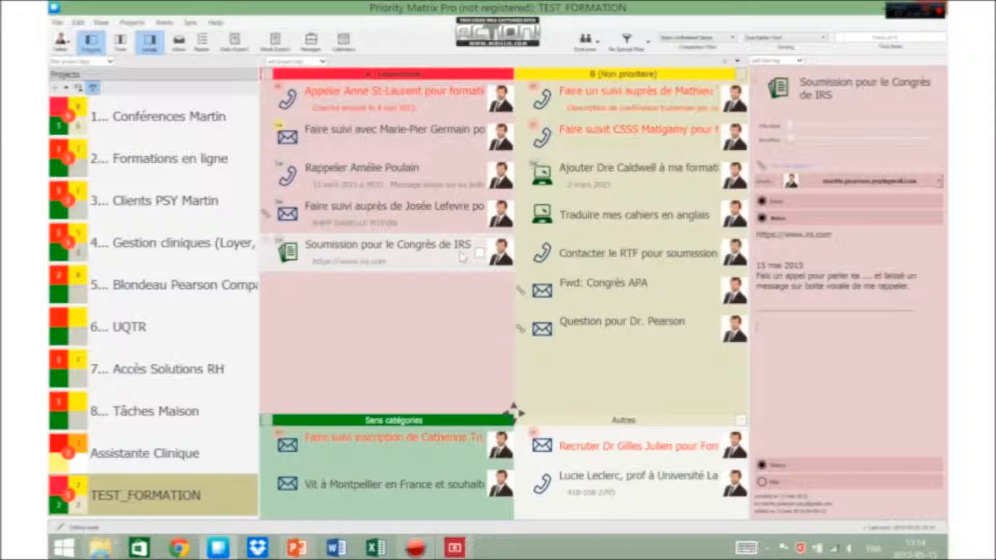
Turn off the submission item's start date and choose a new due date in the calendar.
{"action": "left_click", "coordinate": [459, 220]}
{"action": "left_click", "coordinate": [459, 258]}
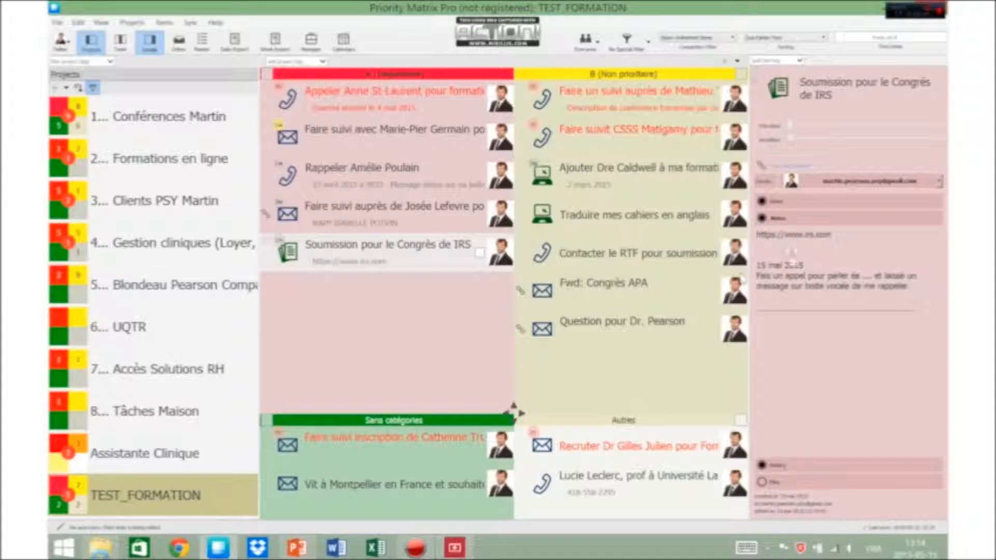
{"action": "left_click", "coordinate": [903, 227]}
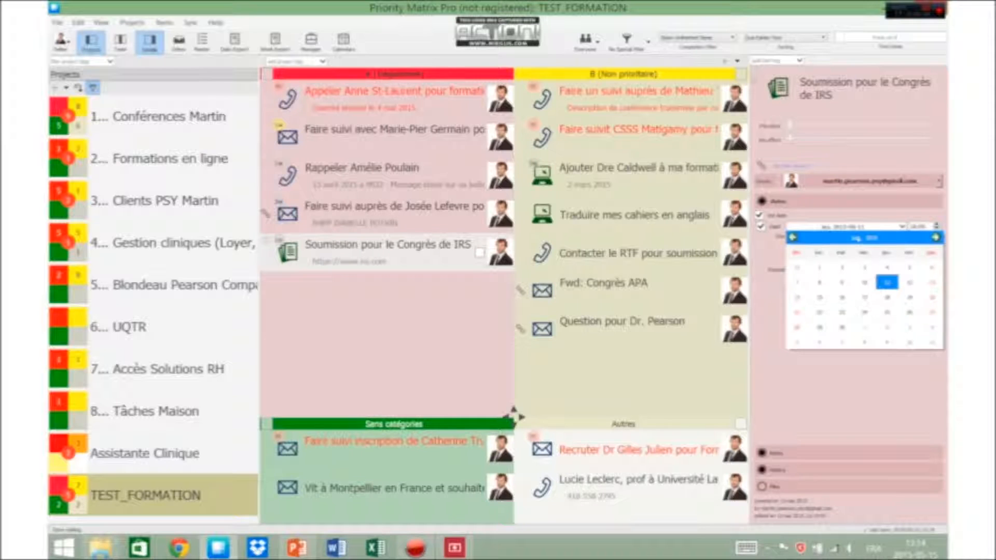
{"action": "left_click", "coordinate": [908, 281]}
{"action": "left_click", "coordinate": [761, 226]}
{"action": "left_click", "coordinate": [903, 237]}
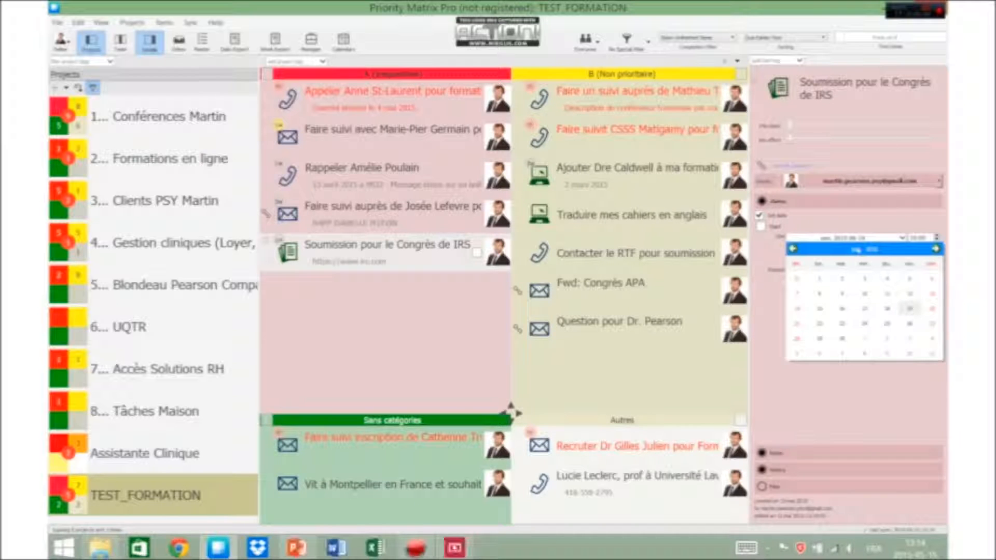
{"action": "left_click", "coordinate": [910, 309]}
{"action": "left_click_drag", "start_coordinate": [513, 412], "coordinate": [513, 408]}
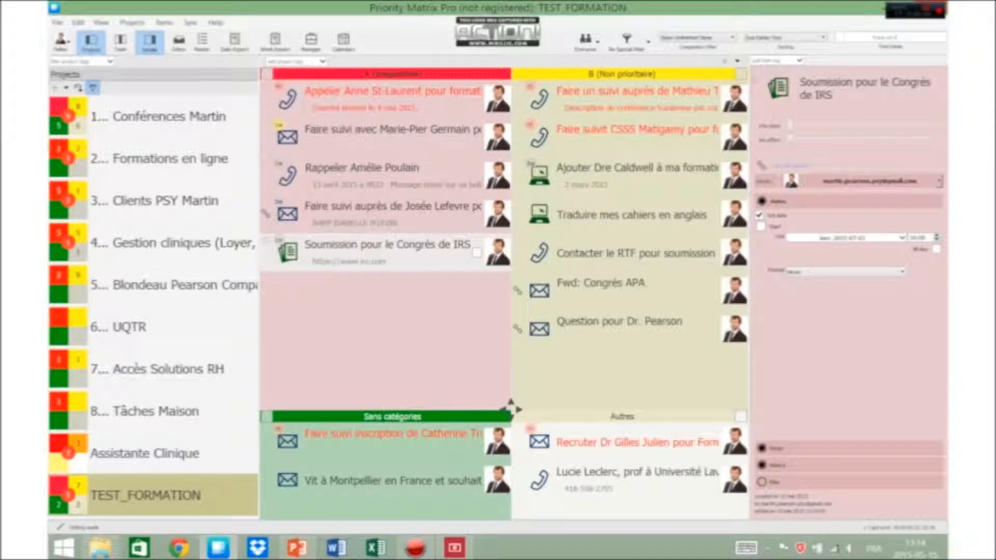
{"action": "left_click_drag", "start_coordinate": [512, 410], "coordinate": [512, 414]}
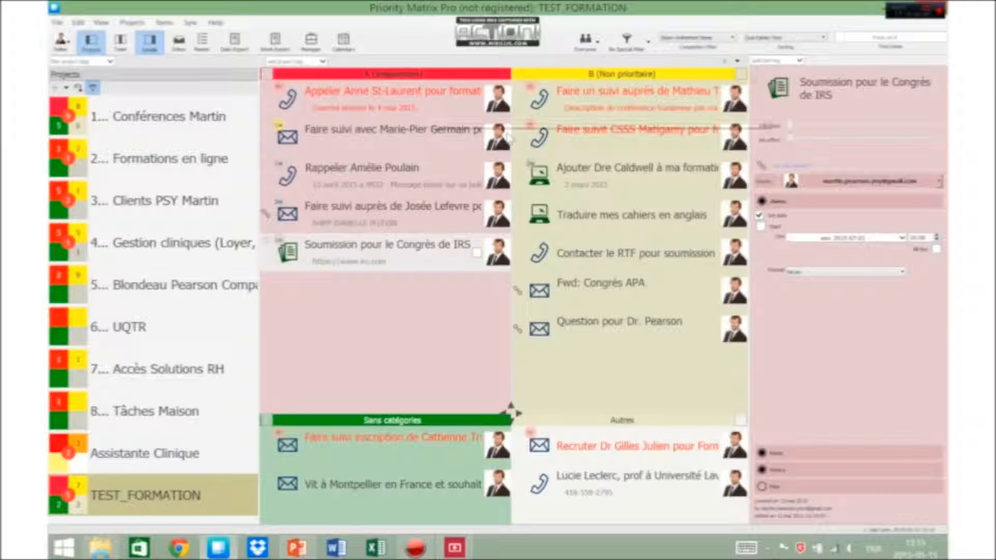
Reselect the submission item and open its assignee list to review the available people.
{"action": "left_click", "coordinate": [452, 367]}
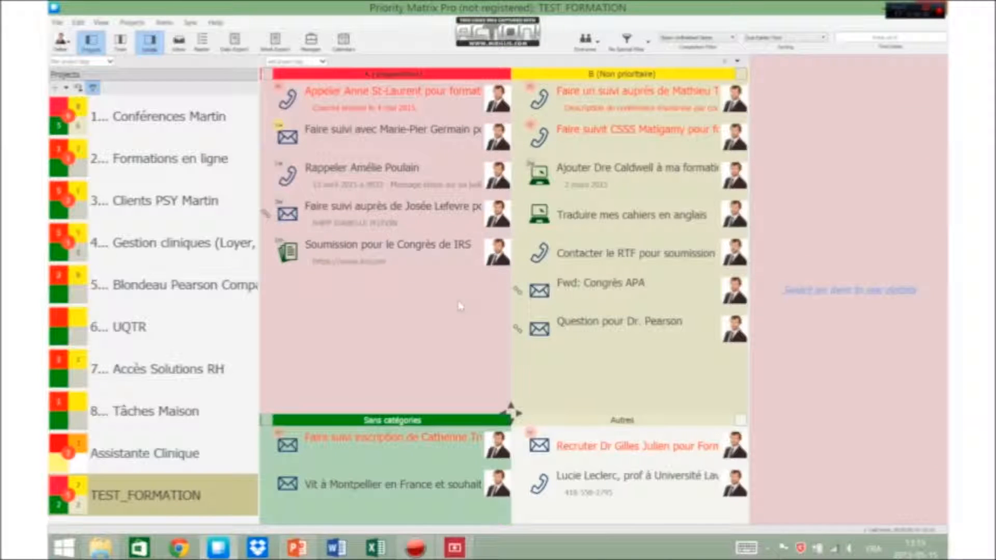
{"action": "left_click", "coordinate": [461, 257]}
{"action": "left_click", "coordinate": [939, 181]}
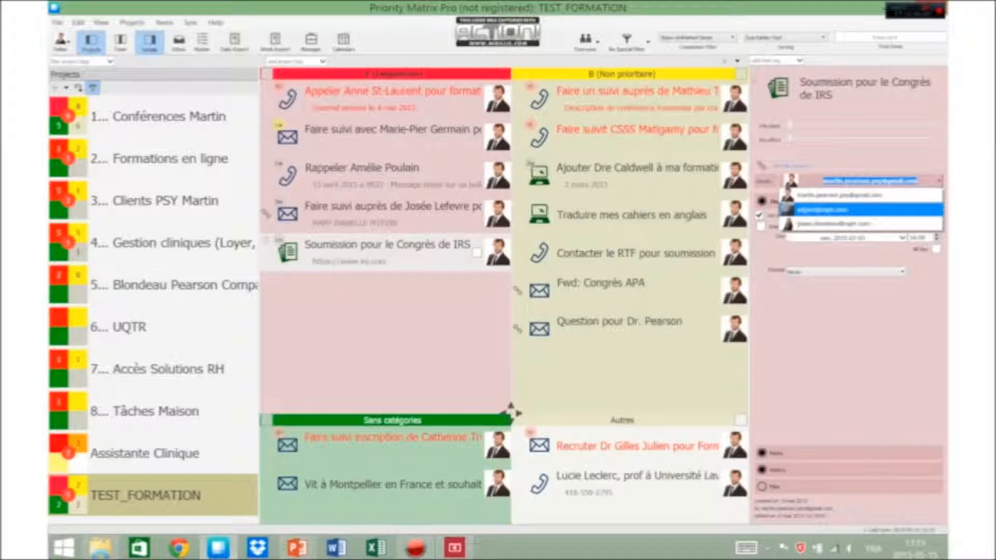
{"action": "left_click", "coordinate": [517, 352]}
{"action": "left_click", "coordinate": [517, 352]}
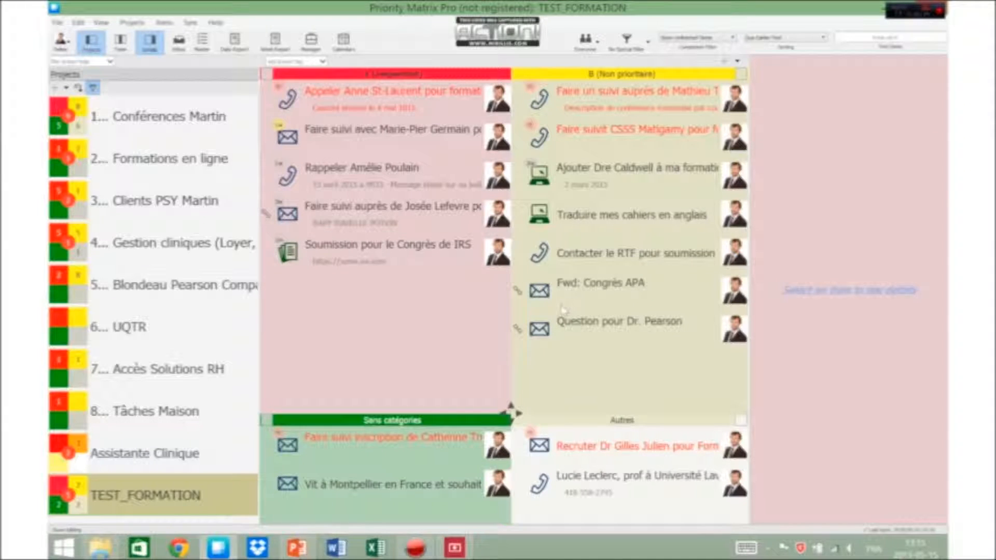
Mark the Soumission pour le Congrès de IRS item as done.
{"action": "left_click", "coordinate": [477, 253]}
{"action": "left_click", "coordinate": [515, 382]}
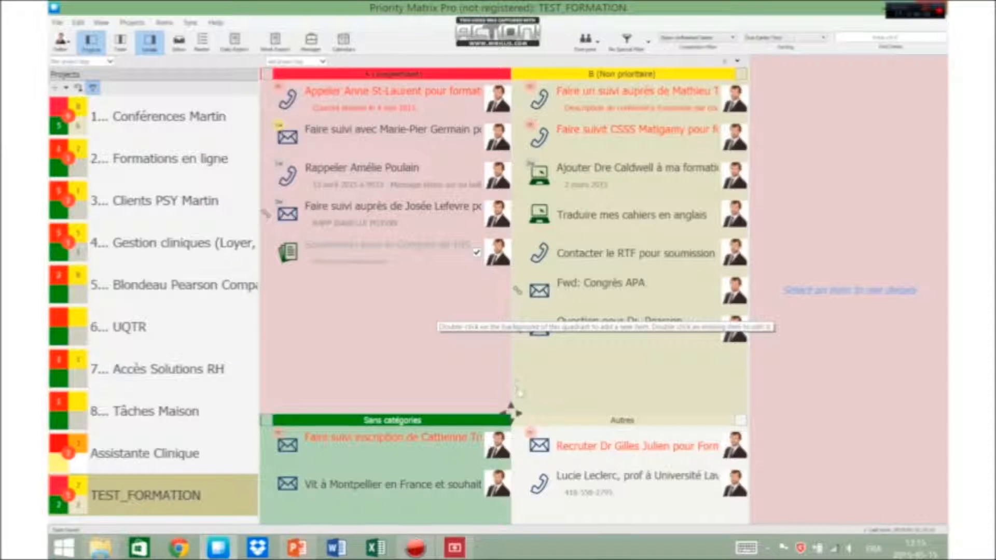
Post the comment "Jkcsdfhsdk fjks" in the submission item's discussion.
{"action": "left_click", "coordinate": [457, 257]}
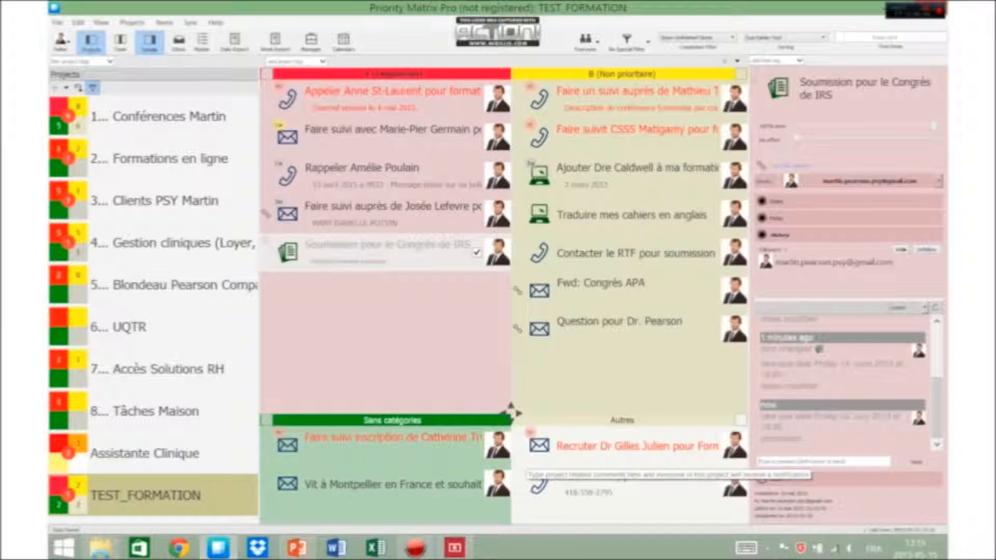
{"action": "type", "text": "Jkcsdfhsdk fjks"}
{"action": "key", "text": "Return"}
{"action": "key", "text": "Return"}
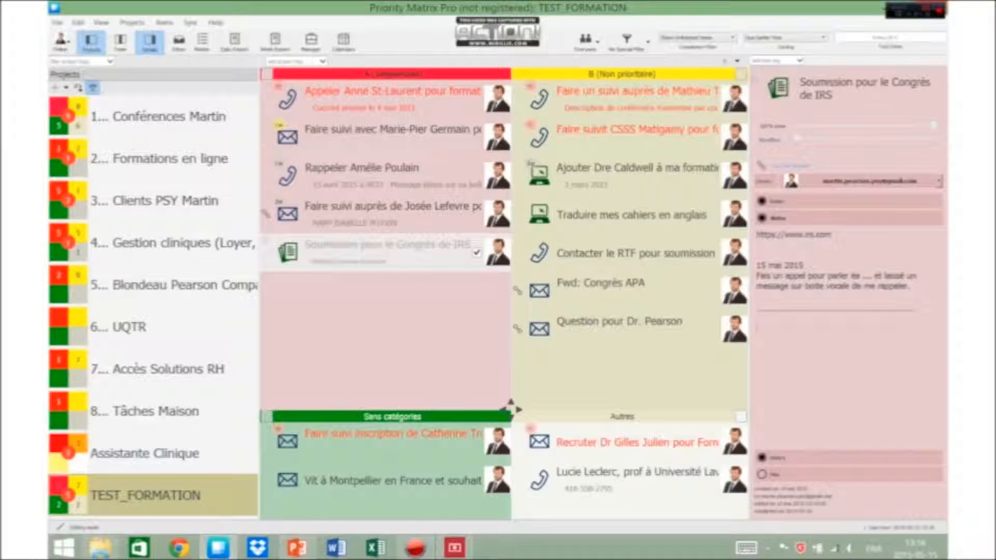
Mark the submission item as not done and move it into the B (Non prioritaire) quadrant.
{"action": "left_click", "coordinate": [432, 351]}
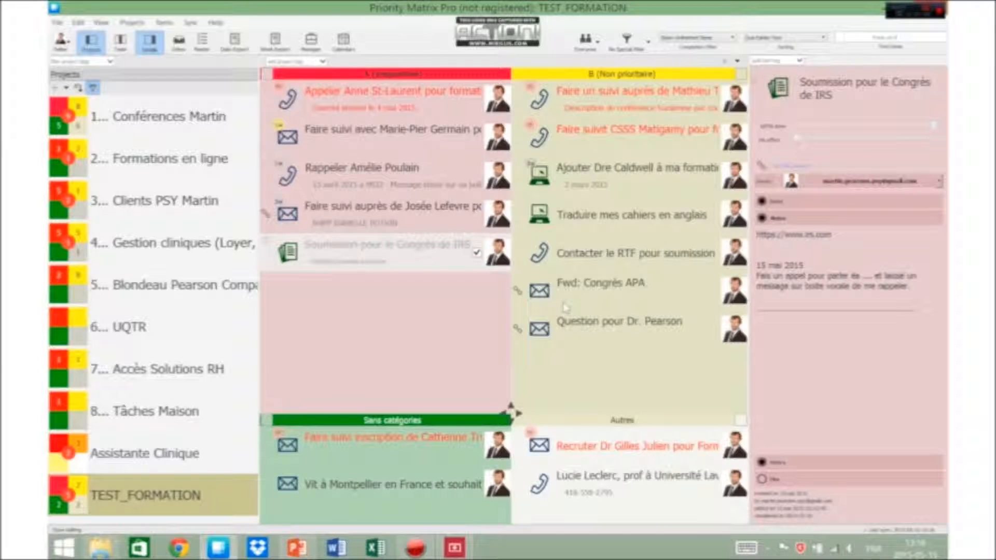
{"action": "left_click", "coordinate": [476, 252]}
{"action": "left_click", "coordinate": [433, 302]}
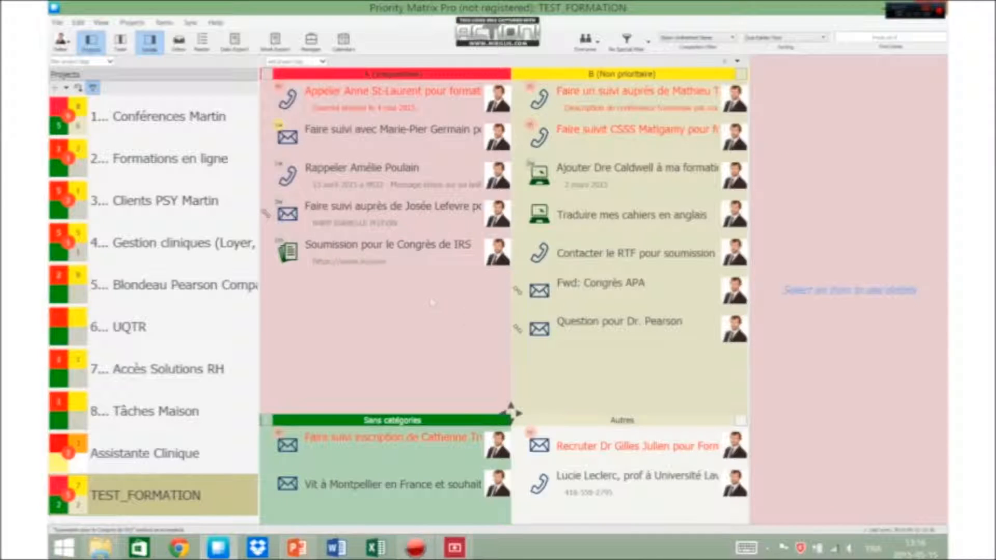
{"action": "left_click_drag", "start_coordinate": [435, 305], "coordinate": [748, 443]}
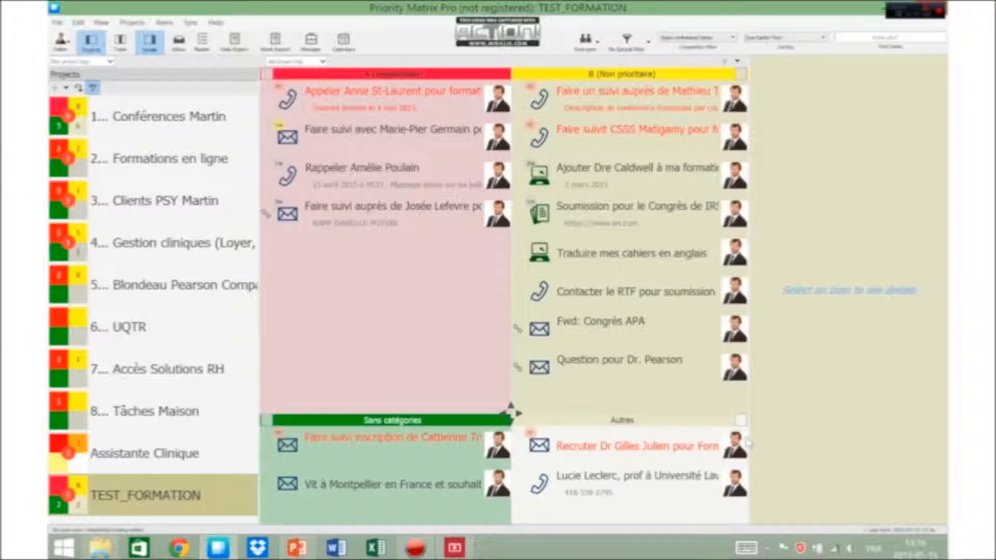
Mark the Question pour Dr. Pearson item as done and delete it.
{"action": "left_click_drag", "start_coordinate": [632, 367], "coordinate": [726, 463]}
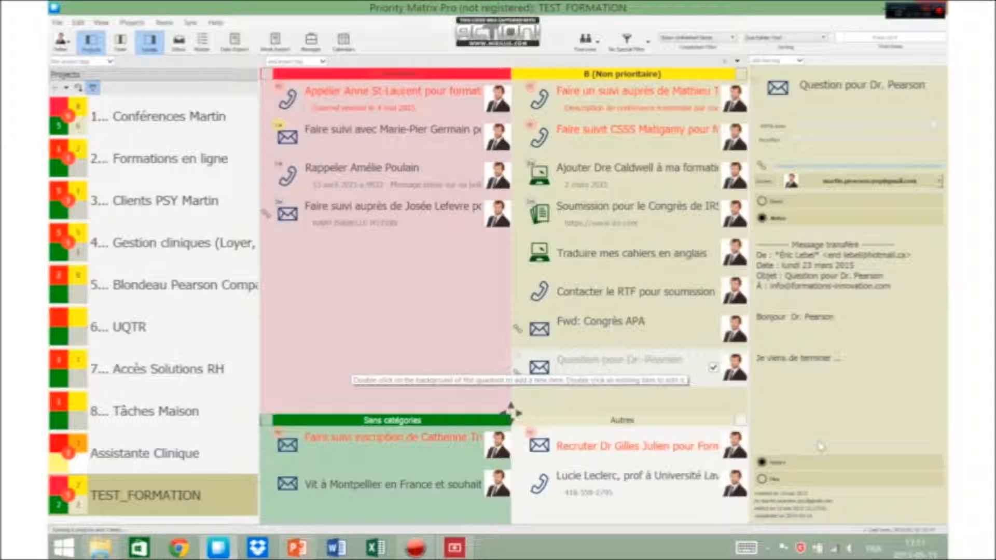
{"action": "key", "text": "Delete"}
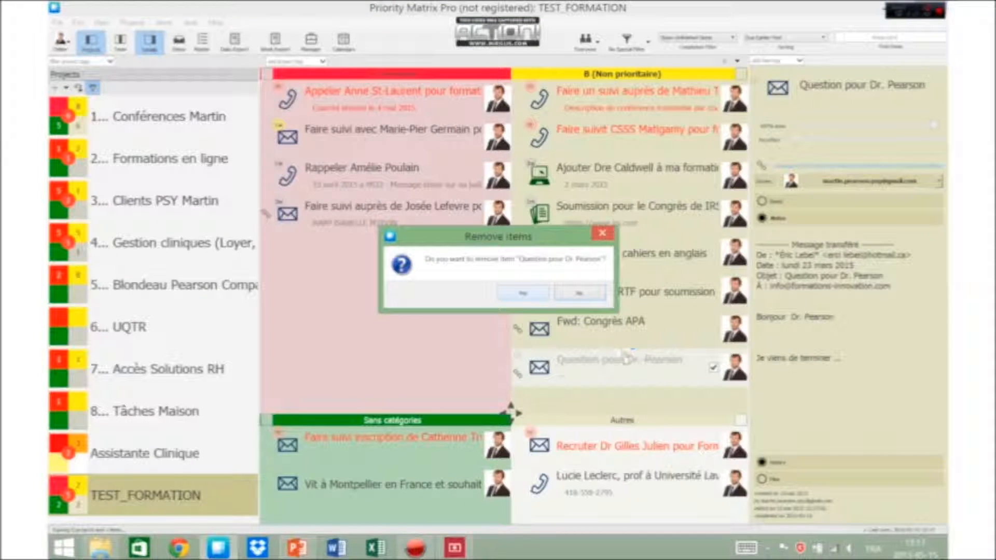
{"action": "left_click", "coordinate": [602, 234]}
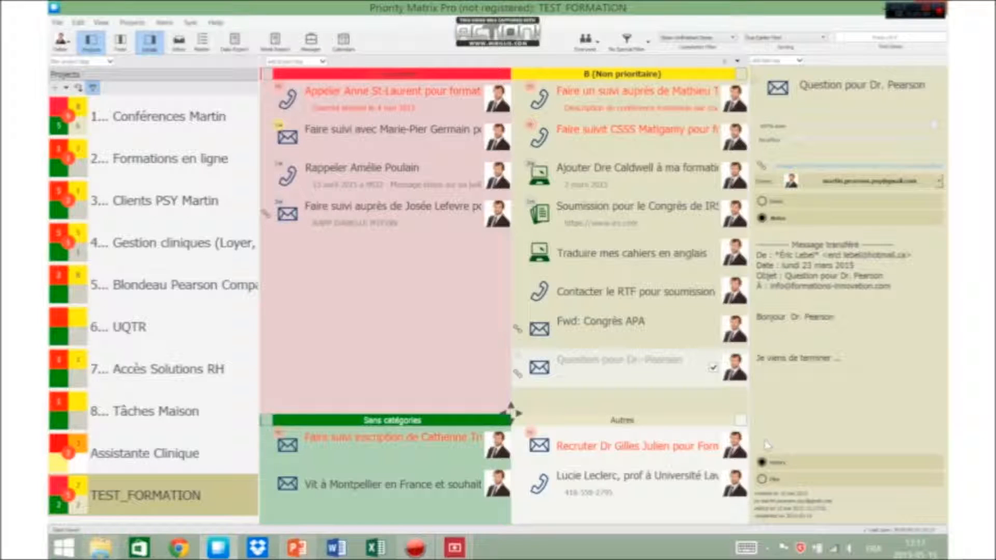
{"action": "right_click", "coordinate": [647, 367]}
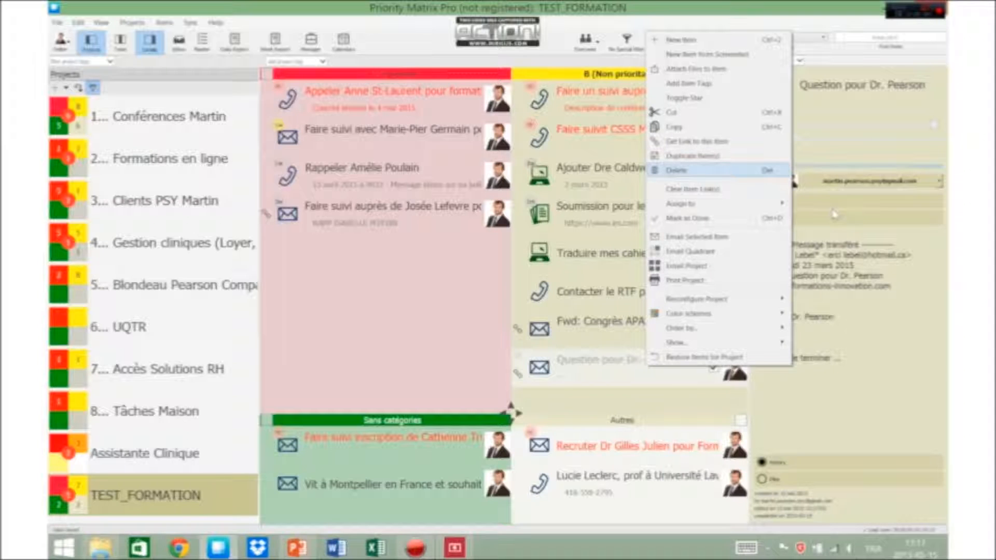
{"action": "key", "text": "Return"}
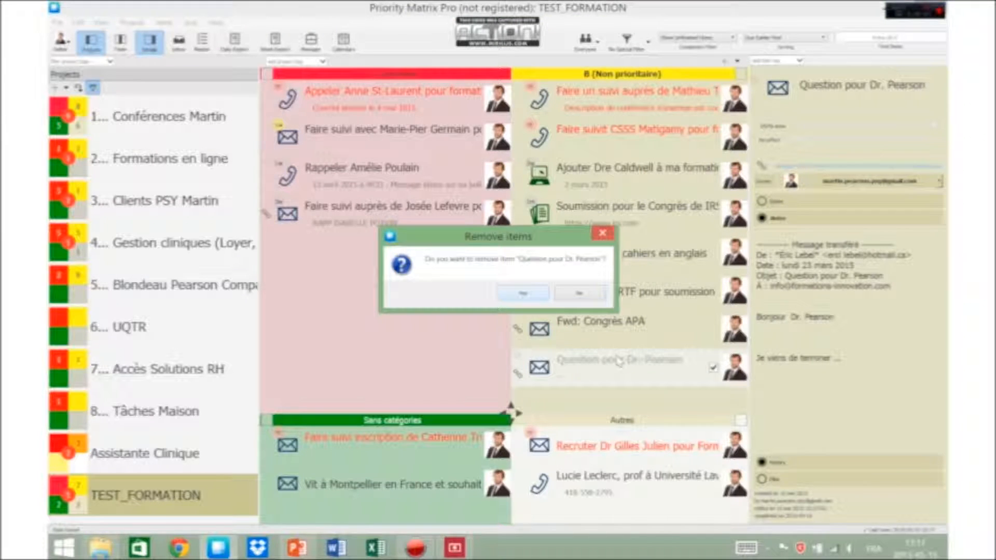
{"action": "key", "text": "Return"}
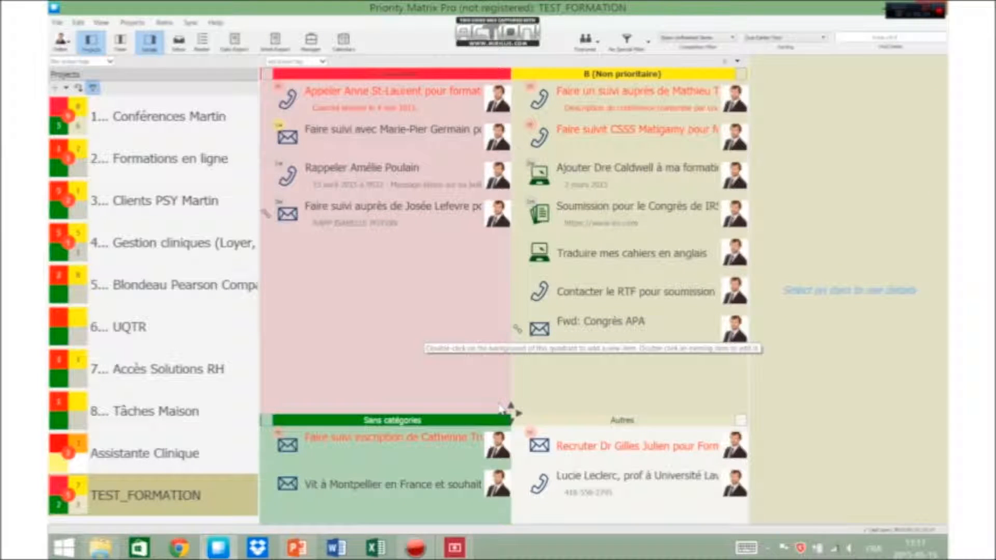